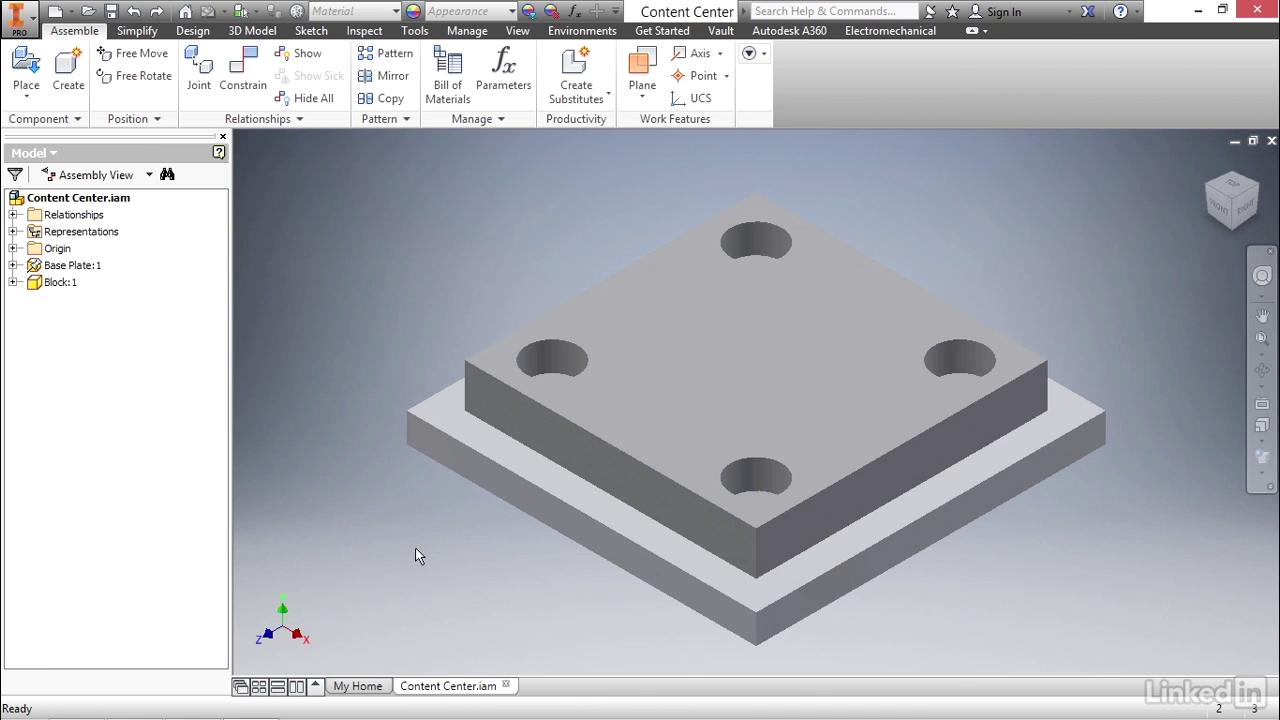
# Step: Orbit the assembly to look down onto the plate's four counterbored holes
pyautogui.keyDown('shift'); pyautogui.moveTo(423, 357); pyautogui.dragTo(430, 383, button='middle'); pyautogui.keyUp('shift')
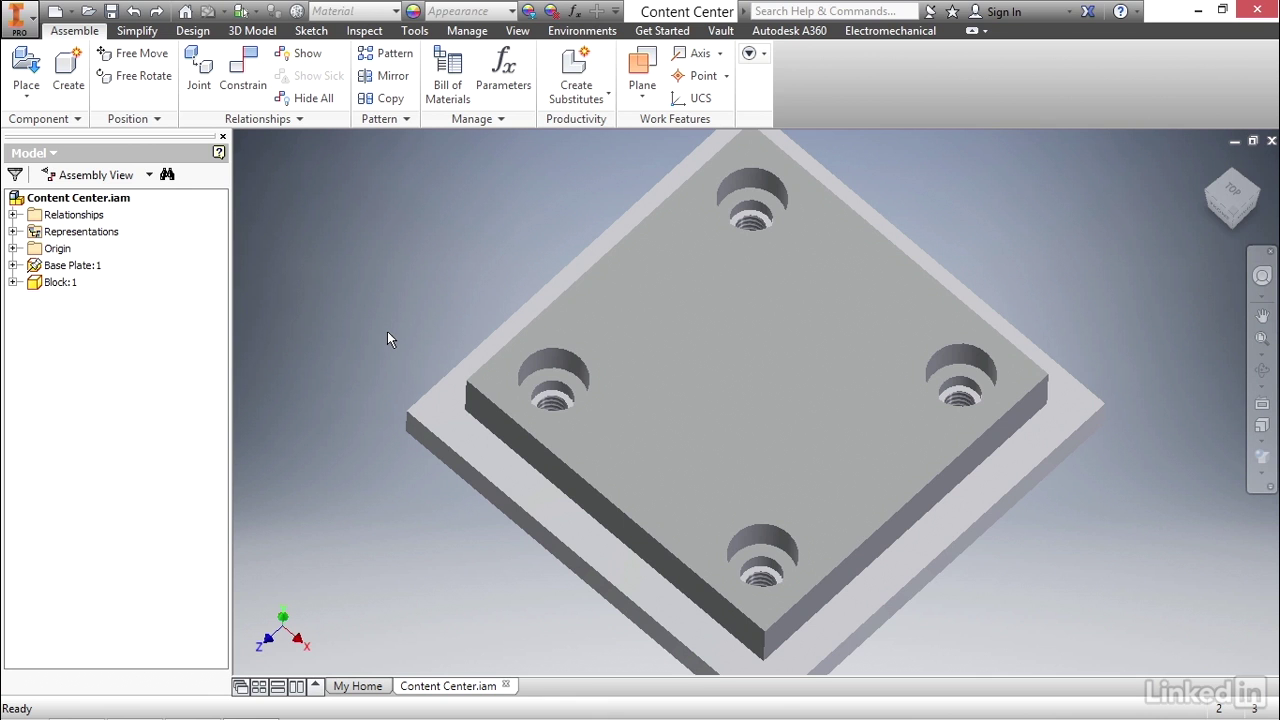
# Step: Choose Place from Content Center from the Assemble tab's Place dropdown
pyautogui.click(29, 104)
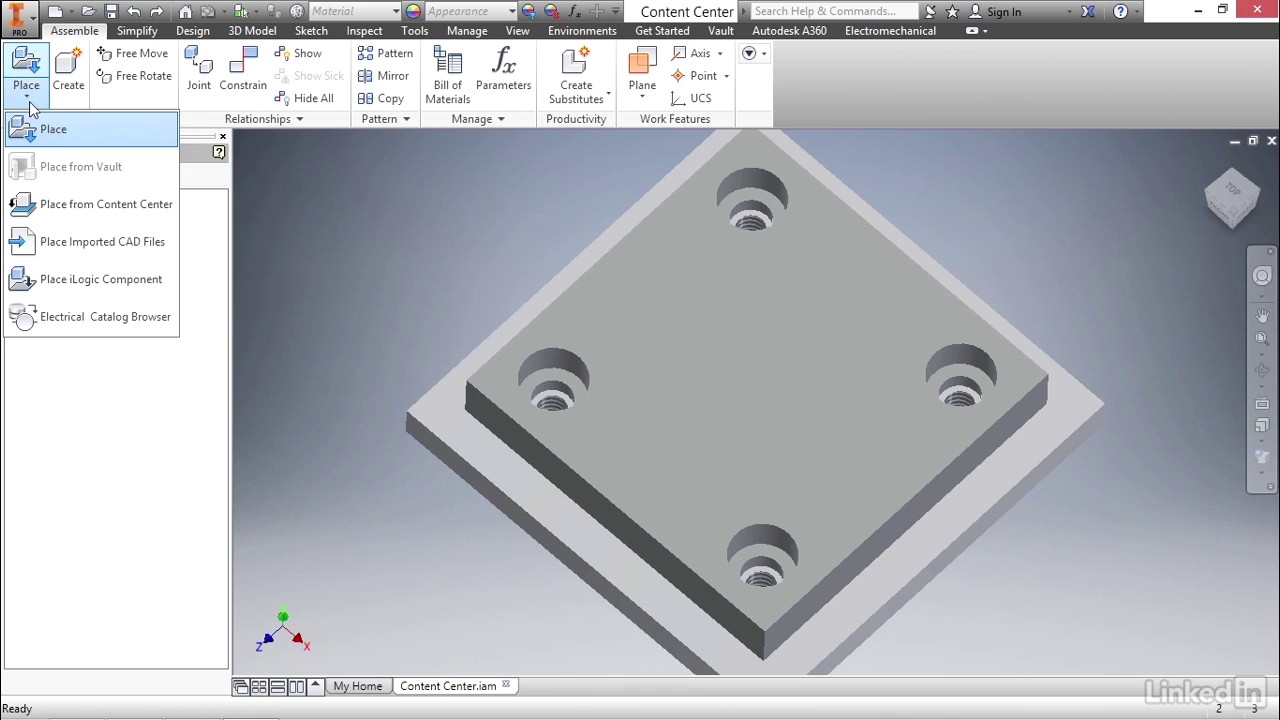
pyautogui.click(63, 206)
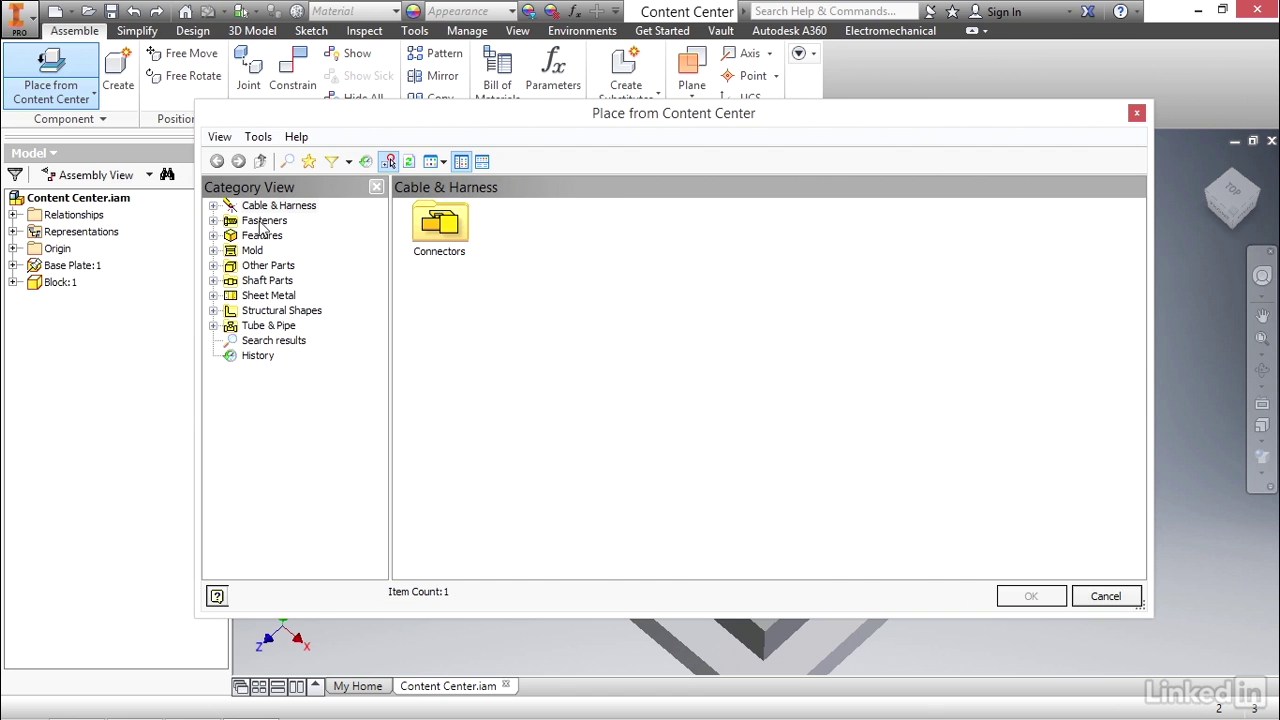
# Step: Expand the Fasteners category and open its Bolts folder
pyautogui.click(213, 221)
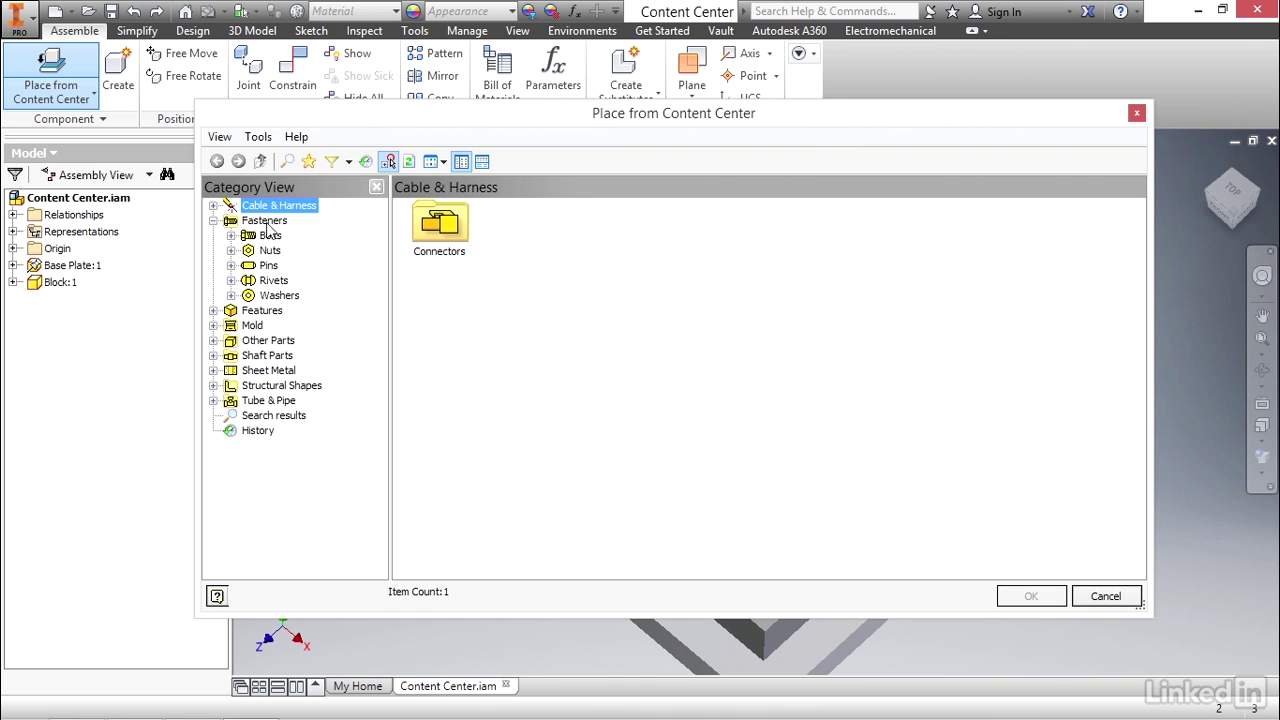
pyautogui.click(265, 221)
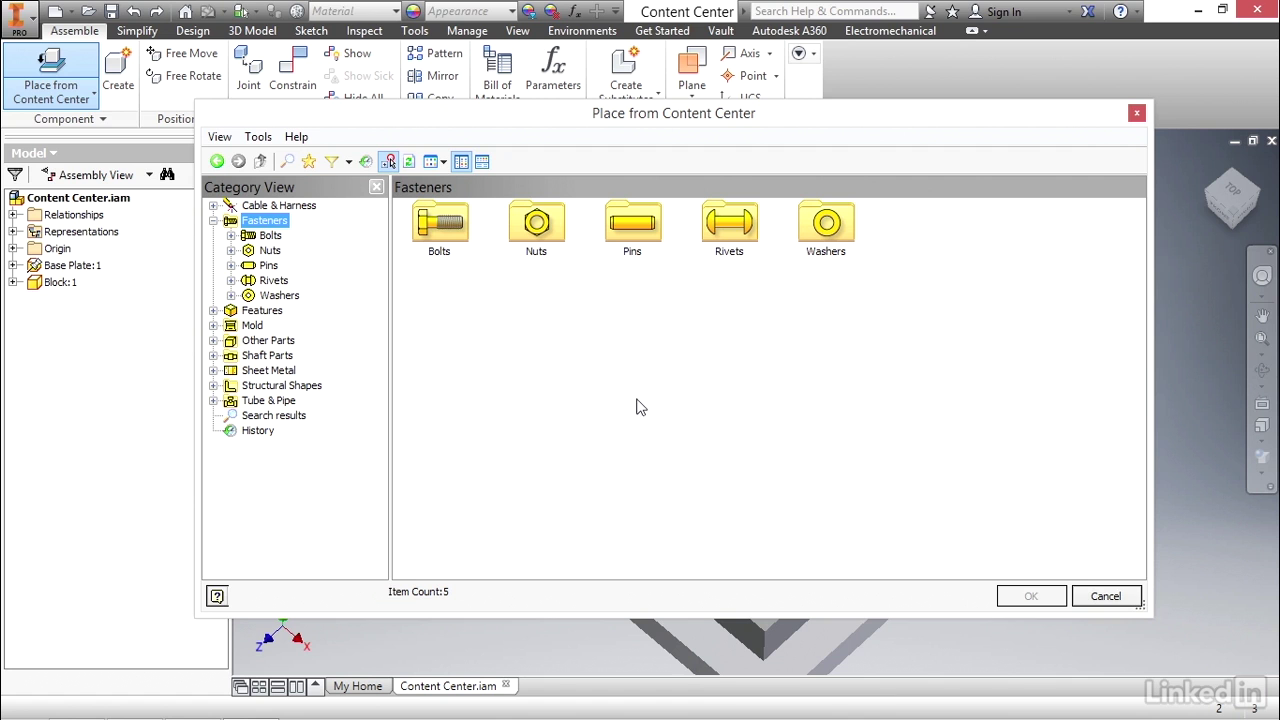
pyautogui.doubleClick(452, 230)
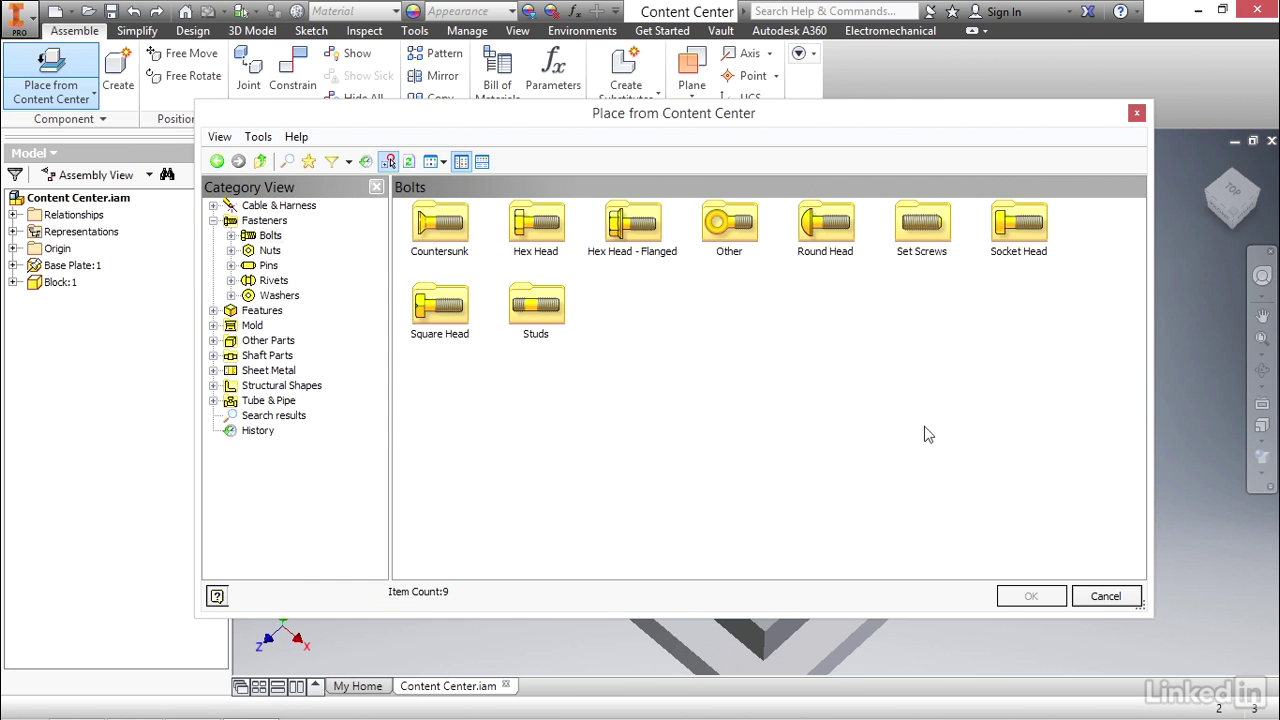
# Step: Open Socket Head bolts, filter to ANSI, and pick Hexagon Socket Head Cap Screw - Inch
pyautogui.doubleClick(1018, 225)
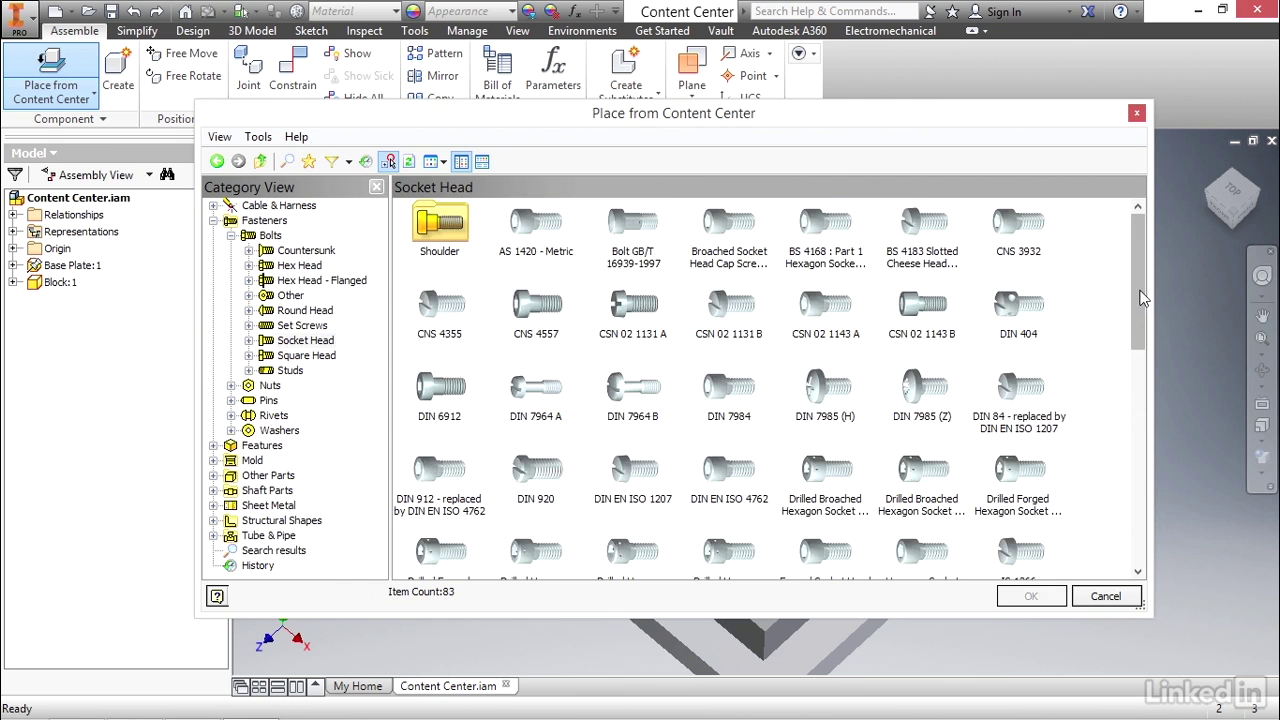
pyautogui.moveTo(1143, 298)
pyautogui.mouseDown()
pyautogui.moveTo(1146, 510)
pyautogui.moveTo(1137, 285)
pyautogui.mouseUp()
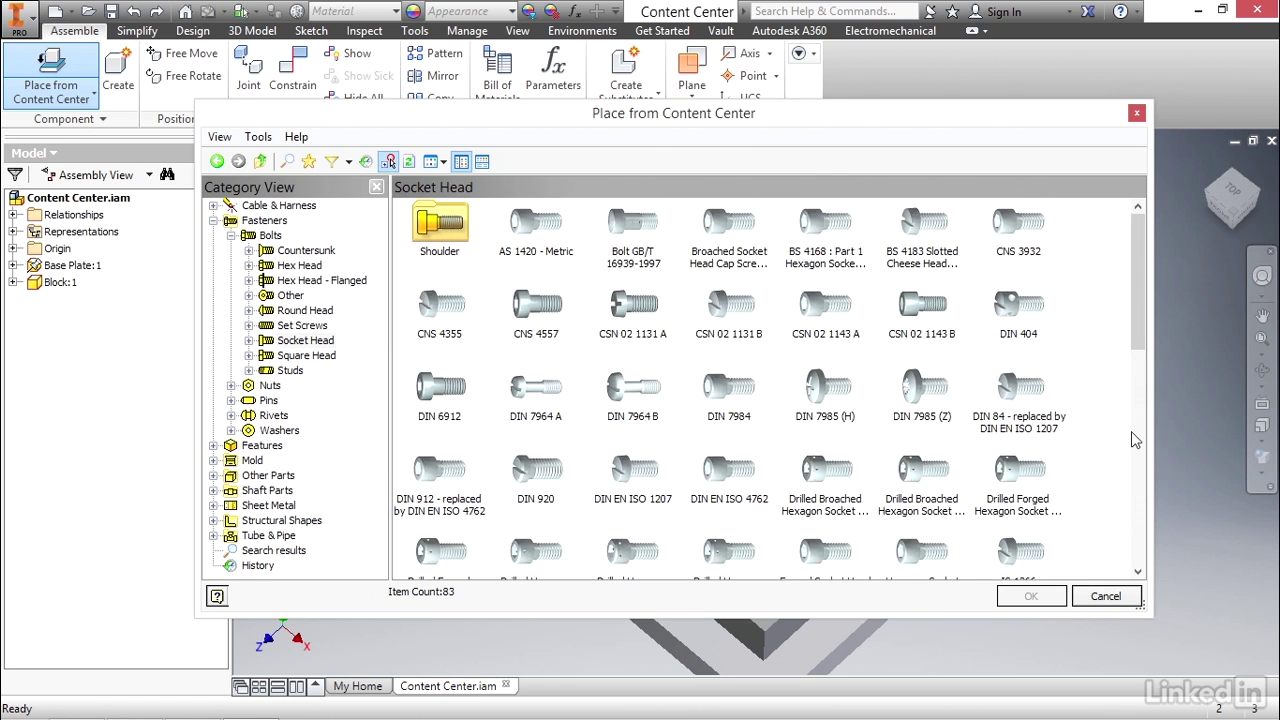
pyautogui.click(349, 163)
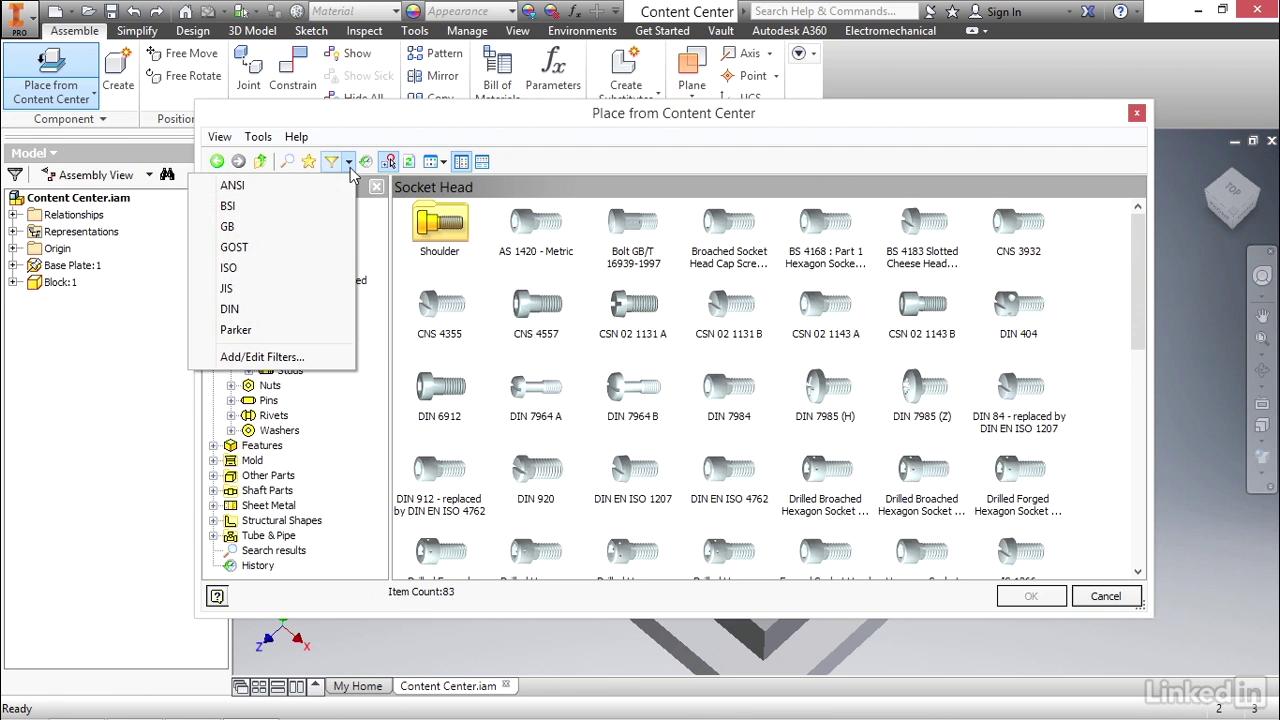
pyautogui.click(243, 188)
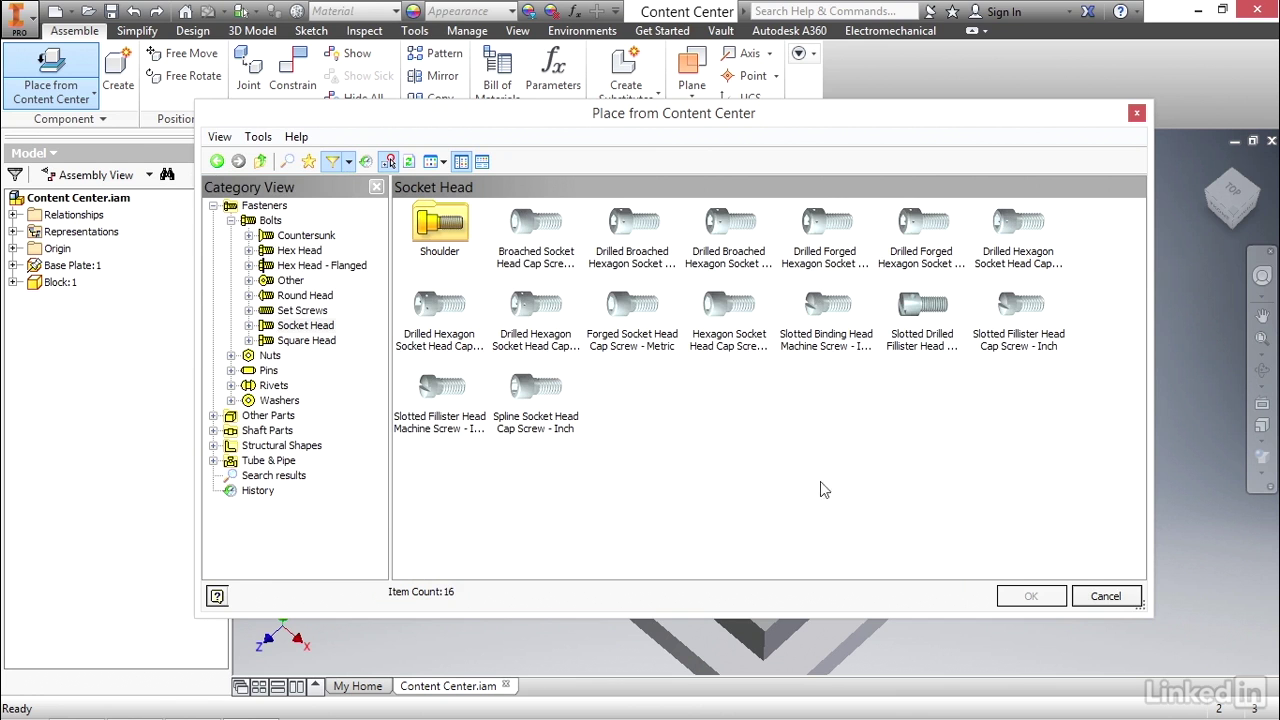
pyautogui.click(740, 350)
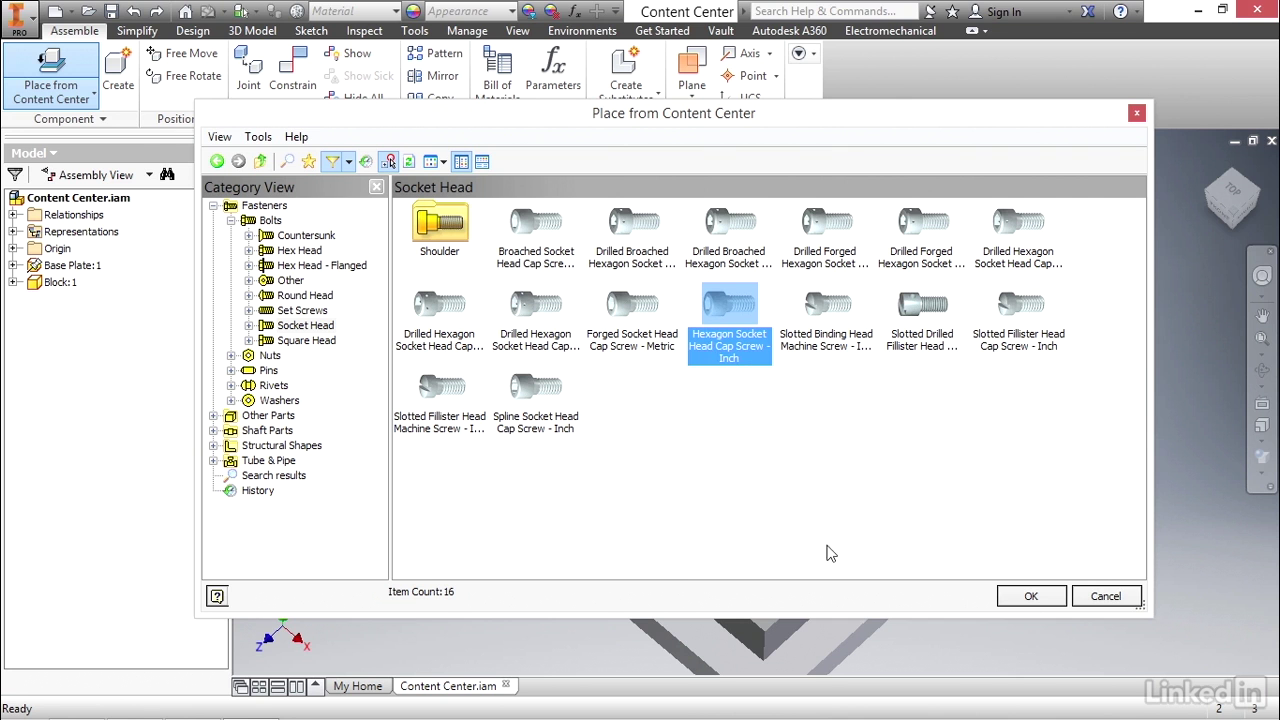
# Step: AutoDrop the cap screw on the left hole's edge, sized 1/4 - 20 UNC - 1/4
pyautogui.doubleClick(738, 318)
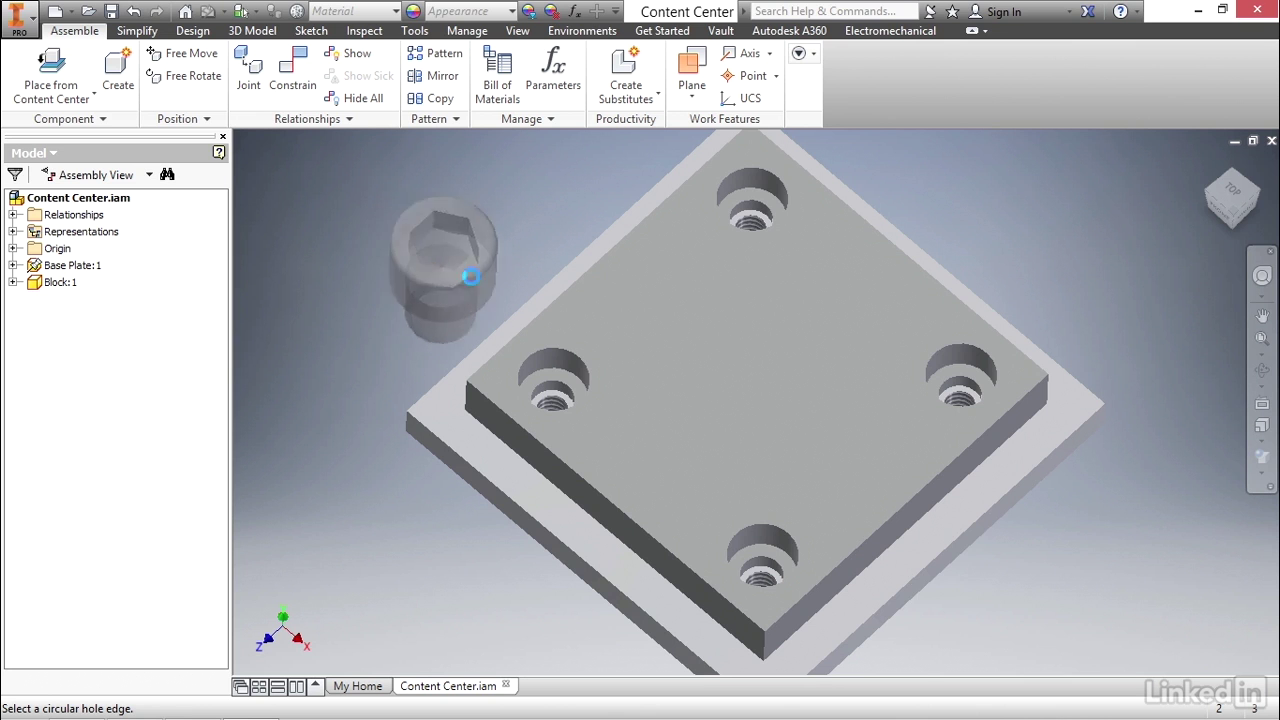
pyautogui.click(557, 385)
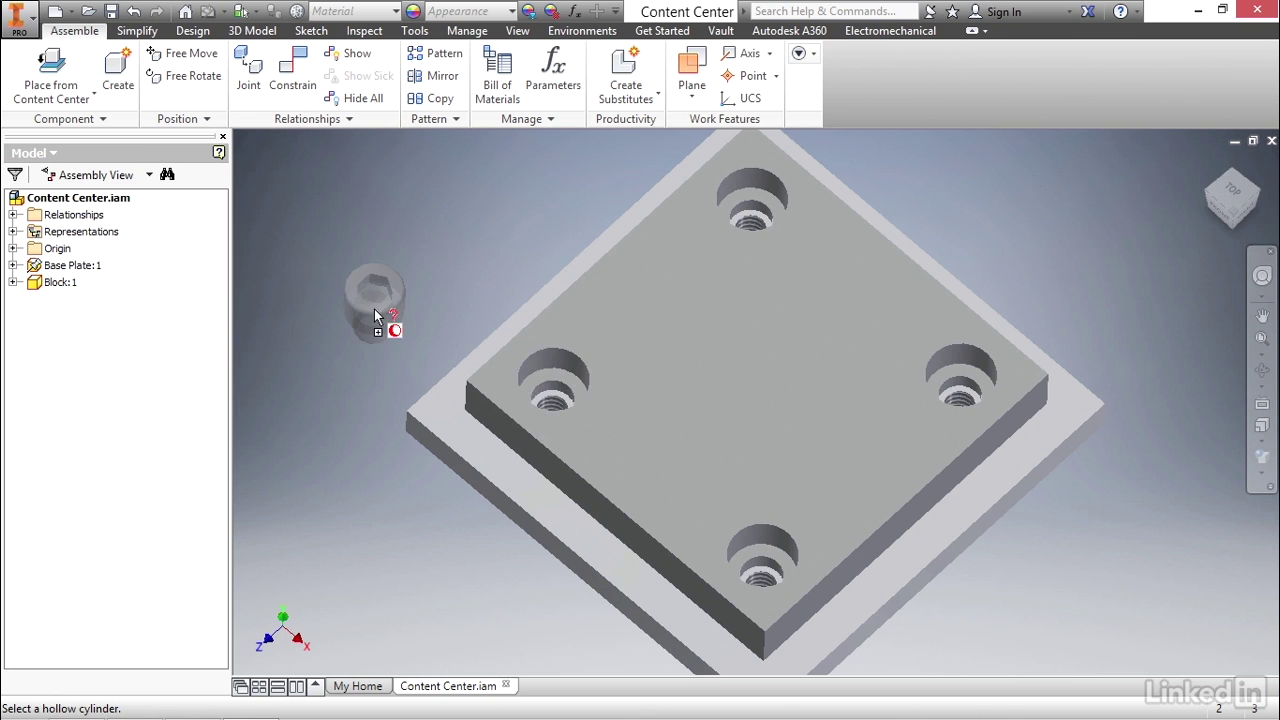
# Step: Drop the screw into the left hole and enable insertion into all four matching holes
pyautogui.click(568, 385)
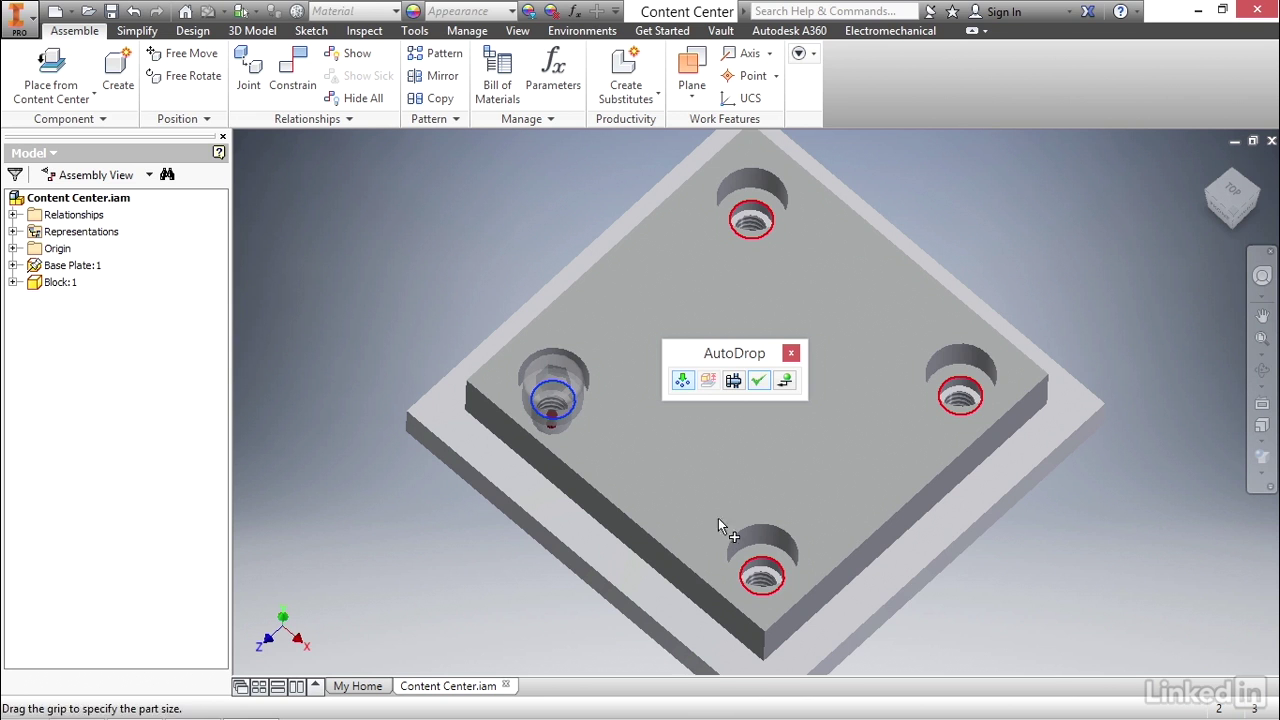
pyautogui.click(684, 380)
pyautogui.click(684, 380)
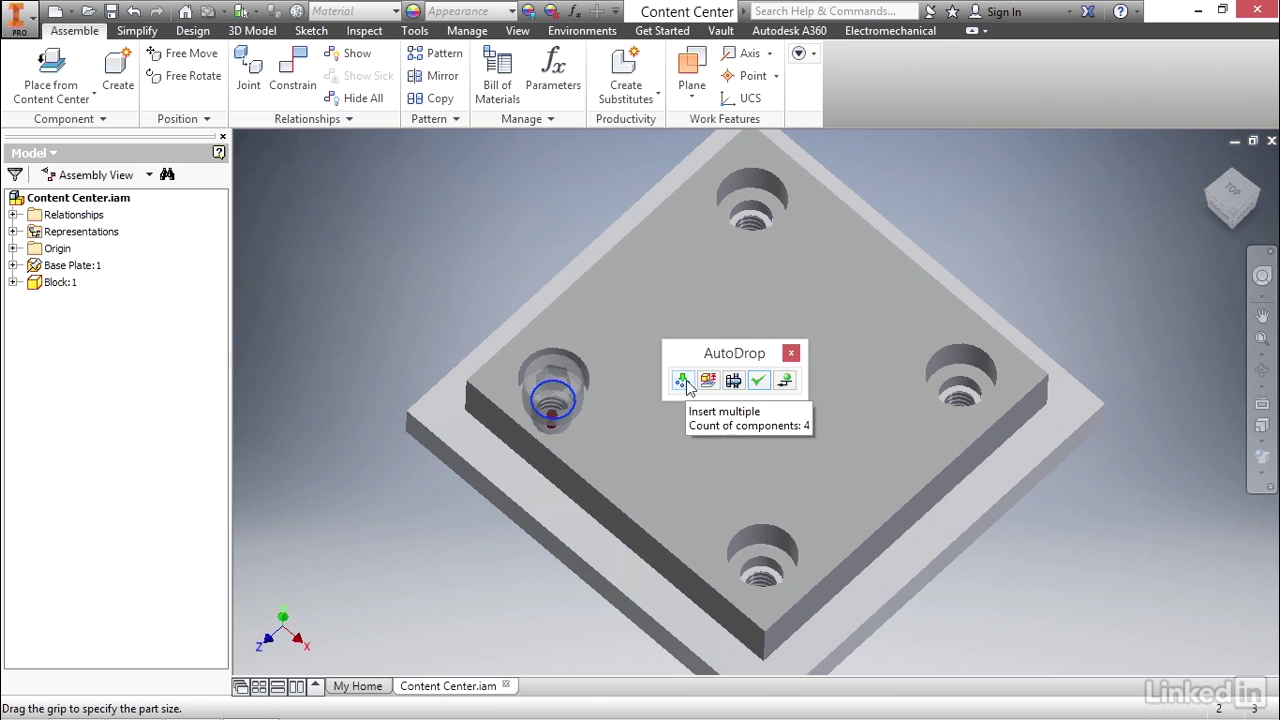
pyautogui.click(684, 383)
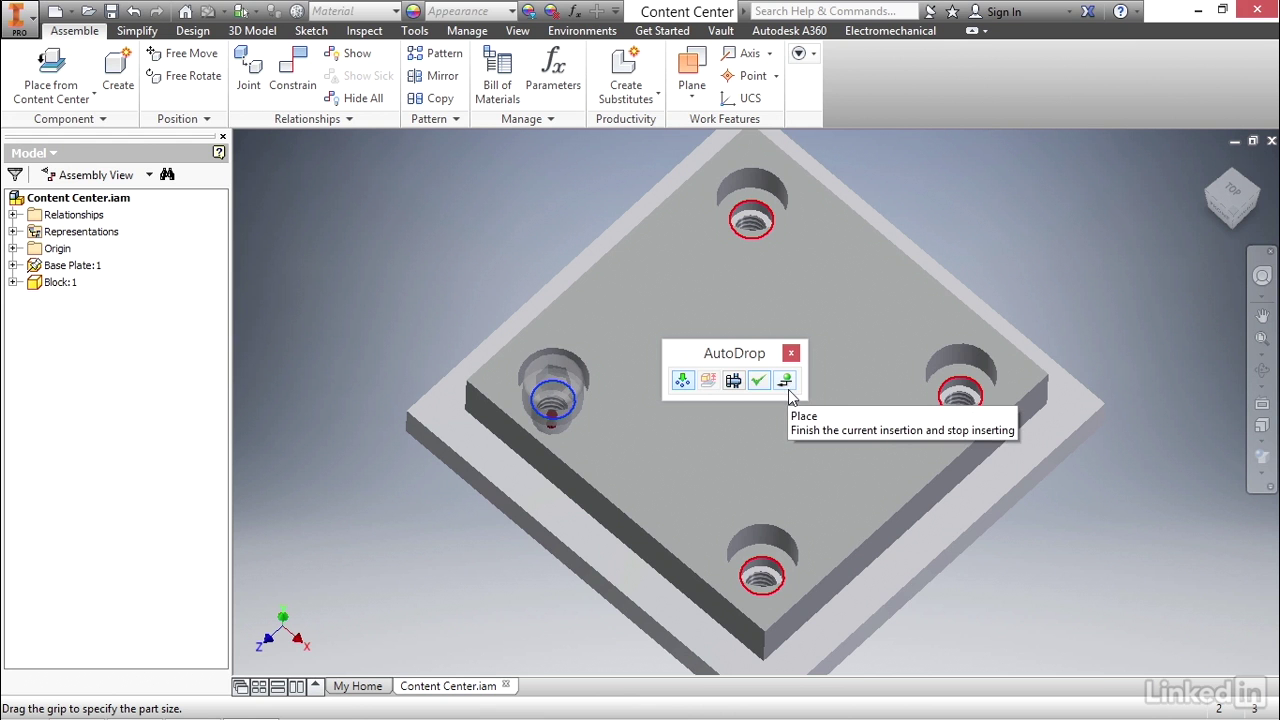
# Step: From the front view, drag the screw's length arrow until it reads 1/4 - 20 UNC - 3/8
pyautogui.click(1238, 220)
pyautogui.click(1237, 215)
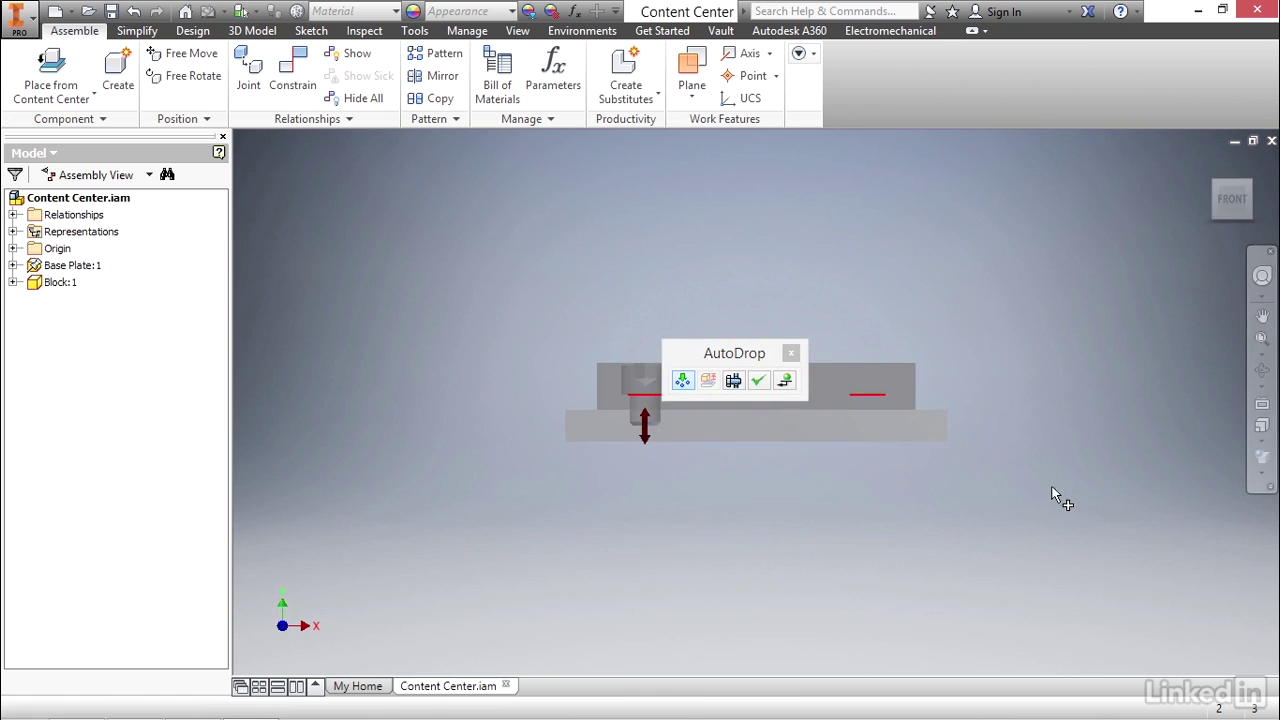
pyautogui.moveTo(773, 505); pyautogui.dragTo(783, 640, button='middle')
pyautogui.scroll(-5, 670, 538)
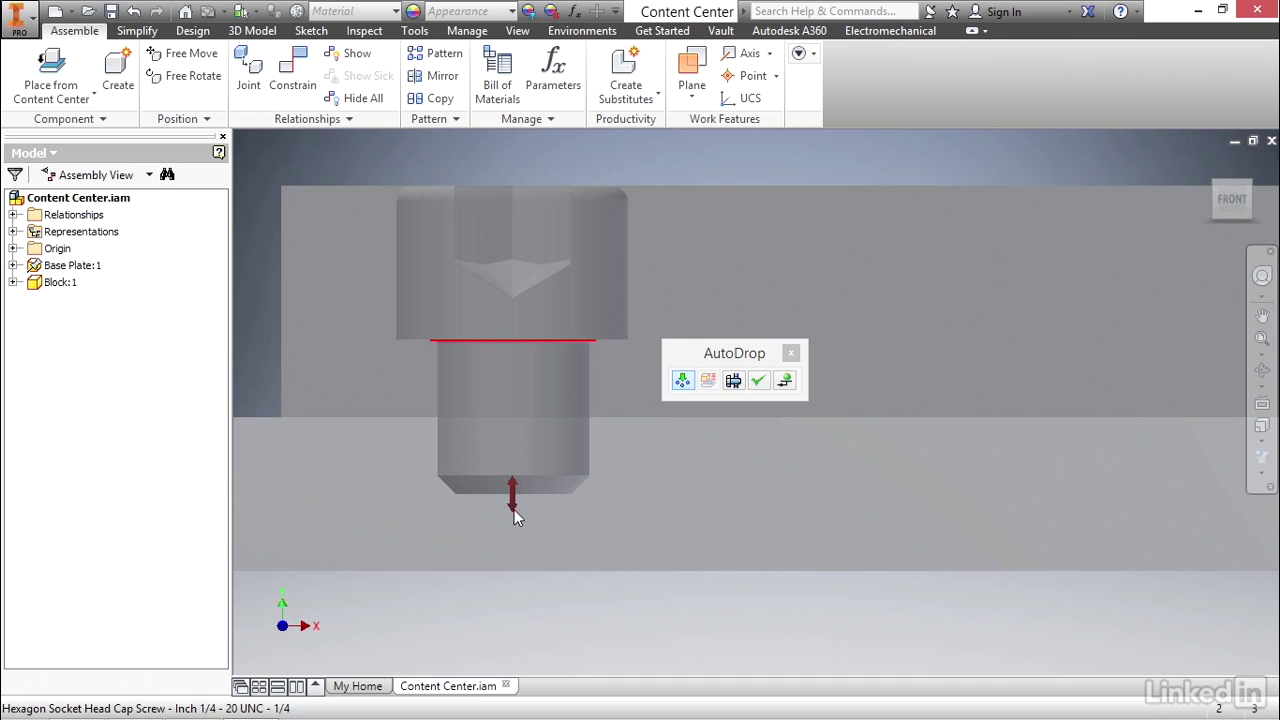
pyautogui.moveTo(514, 509); pyautogui.dragTo(513, 527)
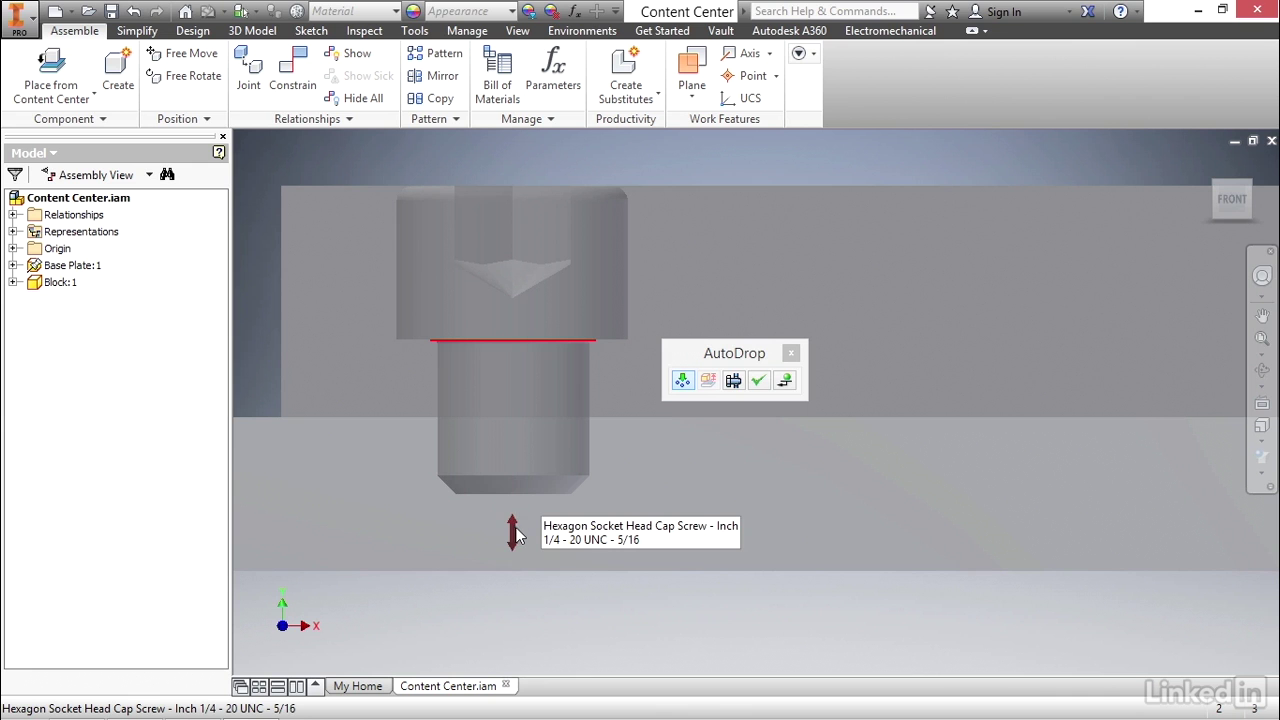
pyautogui.moveTo(517, 536); pyautogui.dragTo(527, 588)
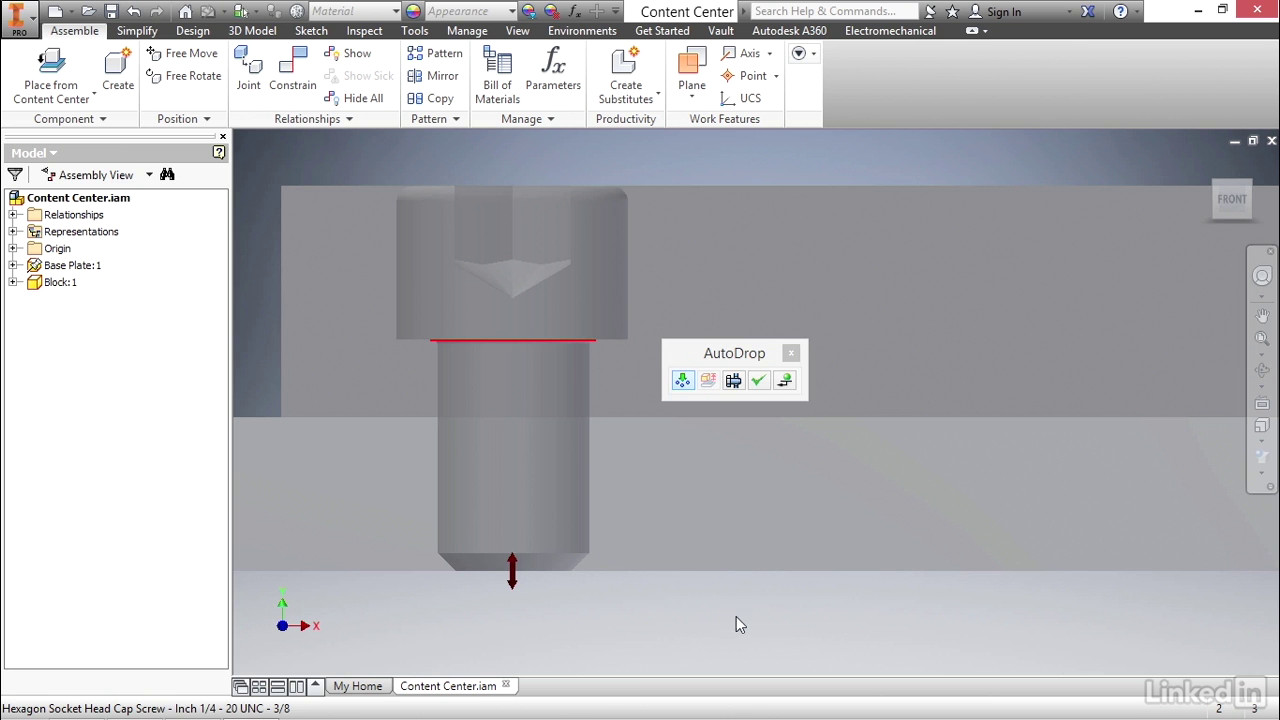
# Step: Return to the isometric view and place the 3/8 screws, choosing the UNC thread variety
pyautogui.click(1208, 168)
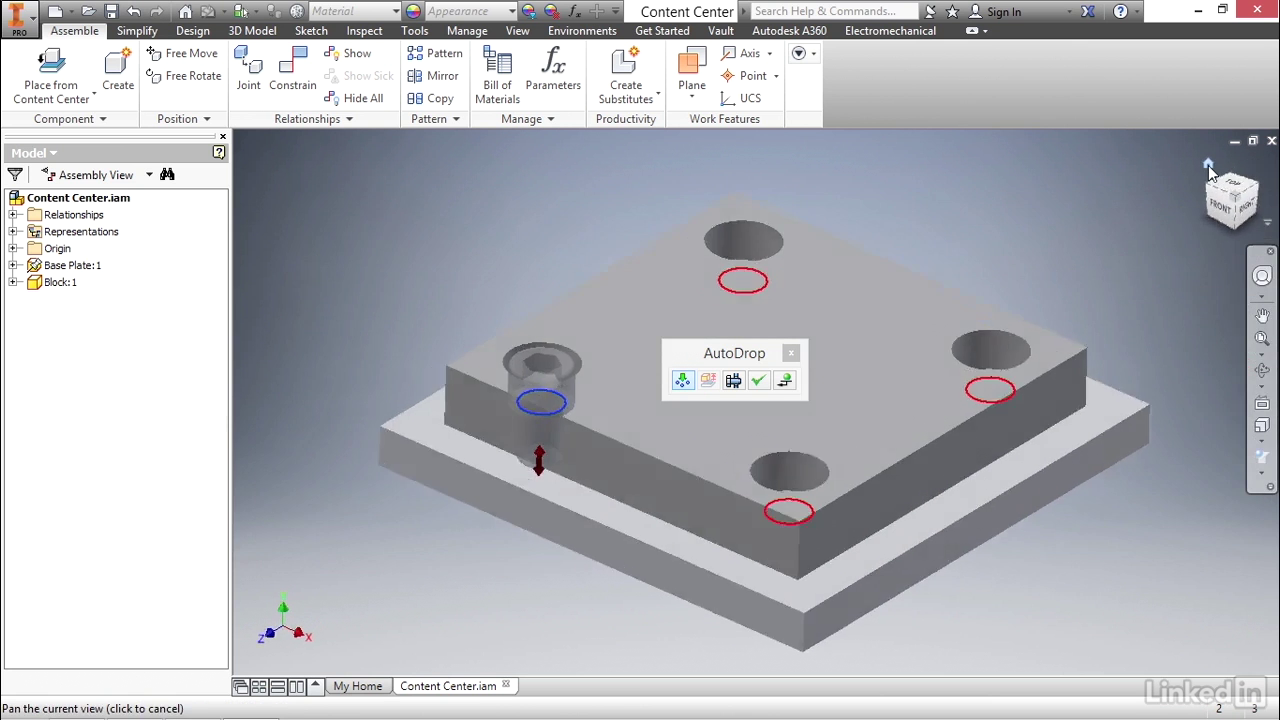
pyautogui.click(786, 382)
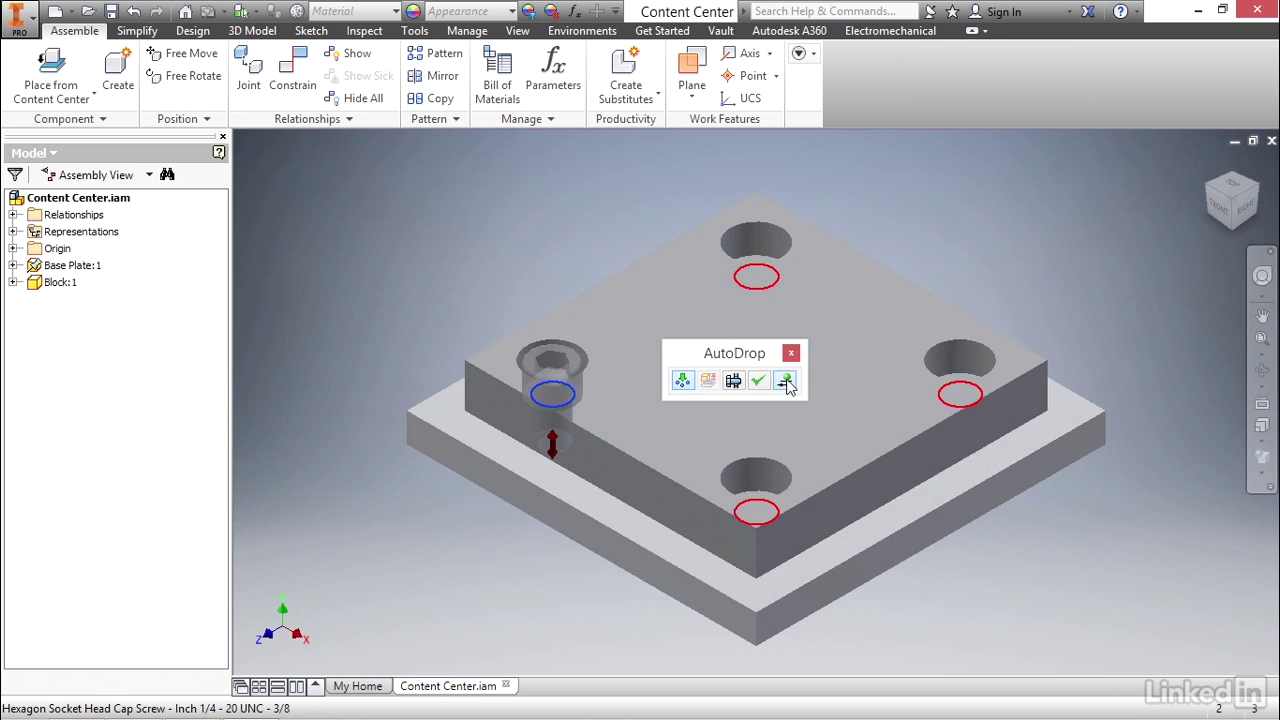
pyautogui.click(786, 384)
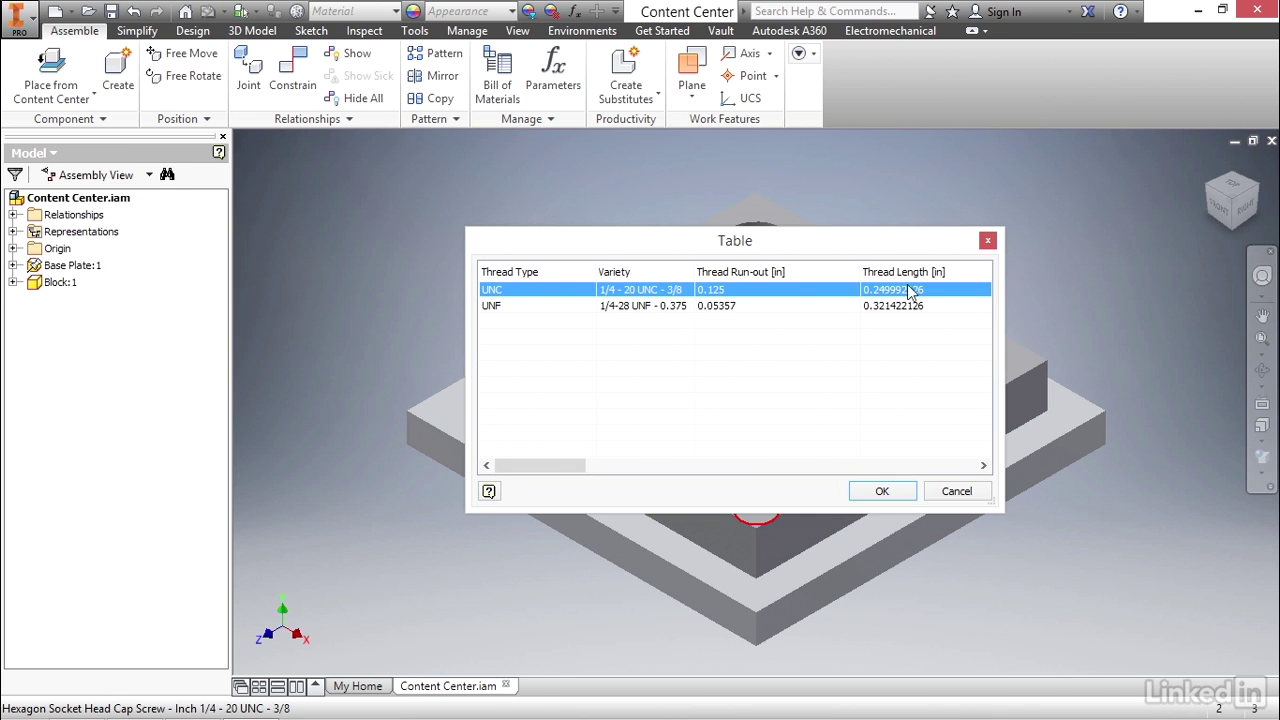
pyautogui.click(884, 491)
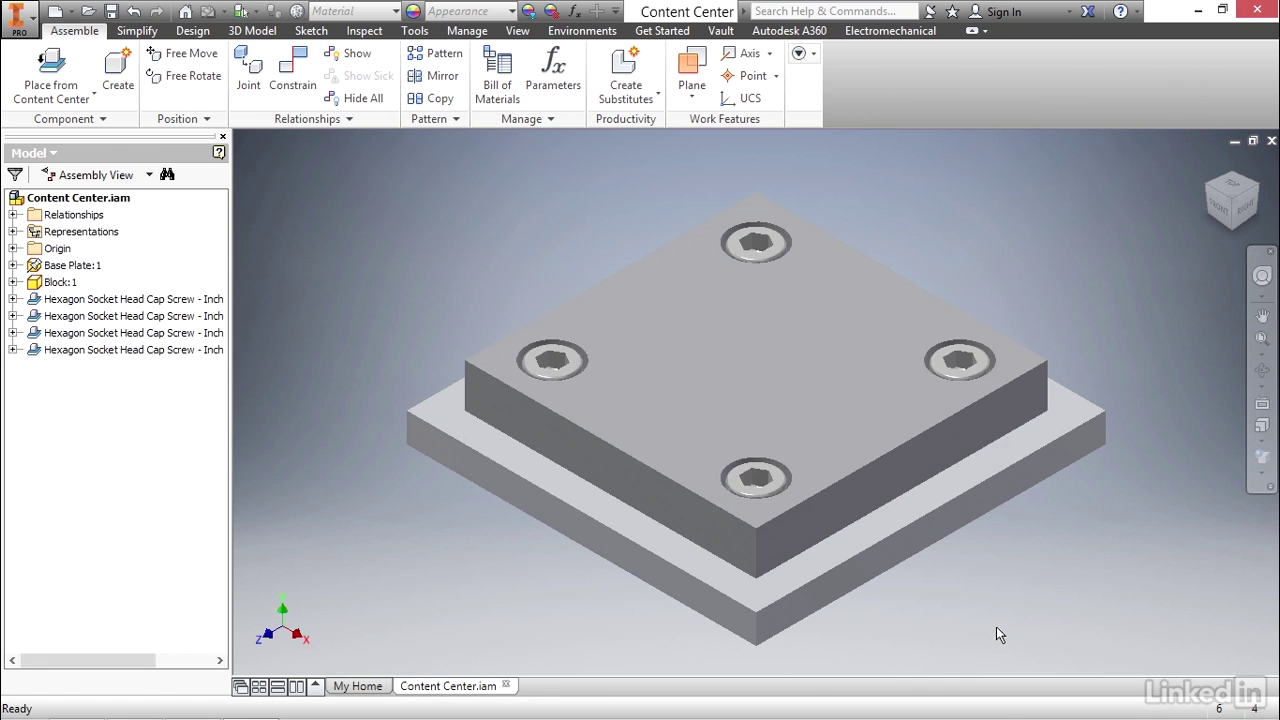
# Step: Orbit under the base plate and back to the top to inspect the four seated screws
pyautogui.keyDown('shift'); pyautogui.moveTo(996, 632); pyautogui.dragTo(808, 404, button='middle'); pyautogui.keyUp('shift')
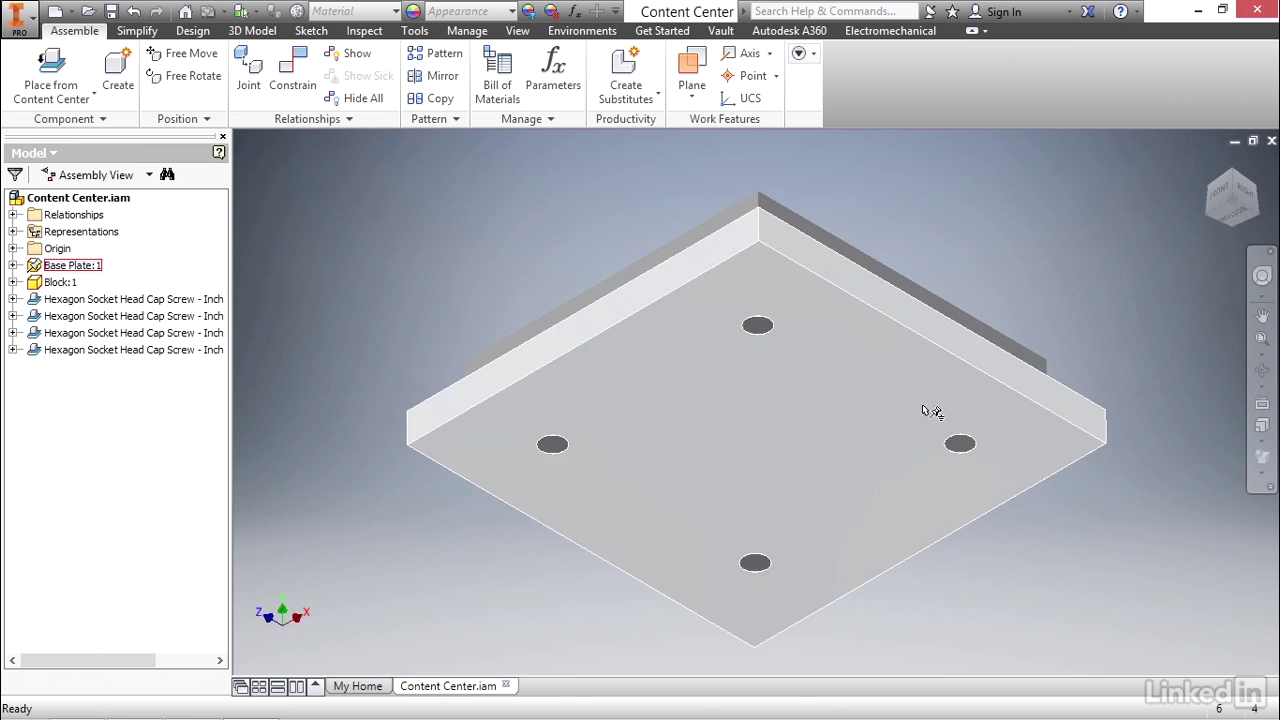
pyautogui.keyDown('shift'); pyautogui.moveTo(934, 254); pyautogui.dragTo(930, 321, button='middle'); pyautogui.keyUp('shift')
pyautogui.moveTo(509, 549)
pyautogui.mouseDown(button='middle')
pyautogui.moveTo(529, 580)
pyautogui.moveTo(513, 566)
pyautogui.mouseUp(button='middle')
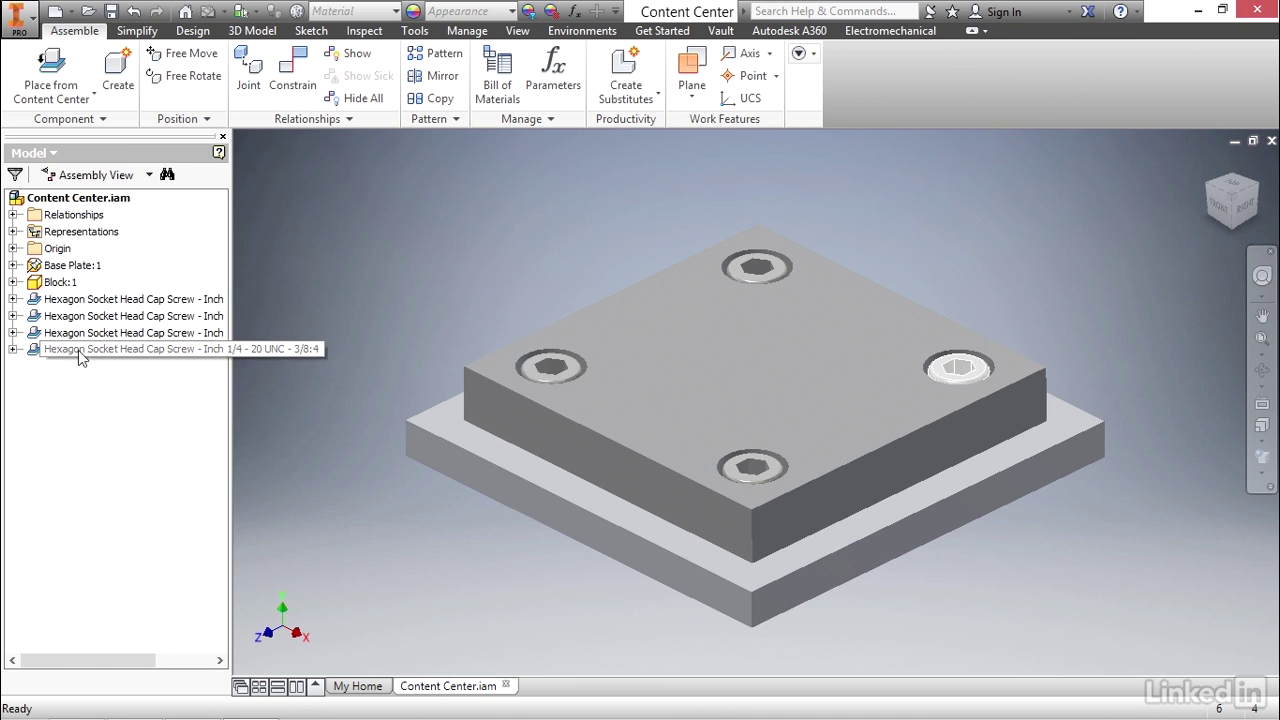
pyautogui.rightClick(145, 306)
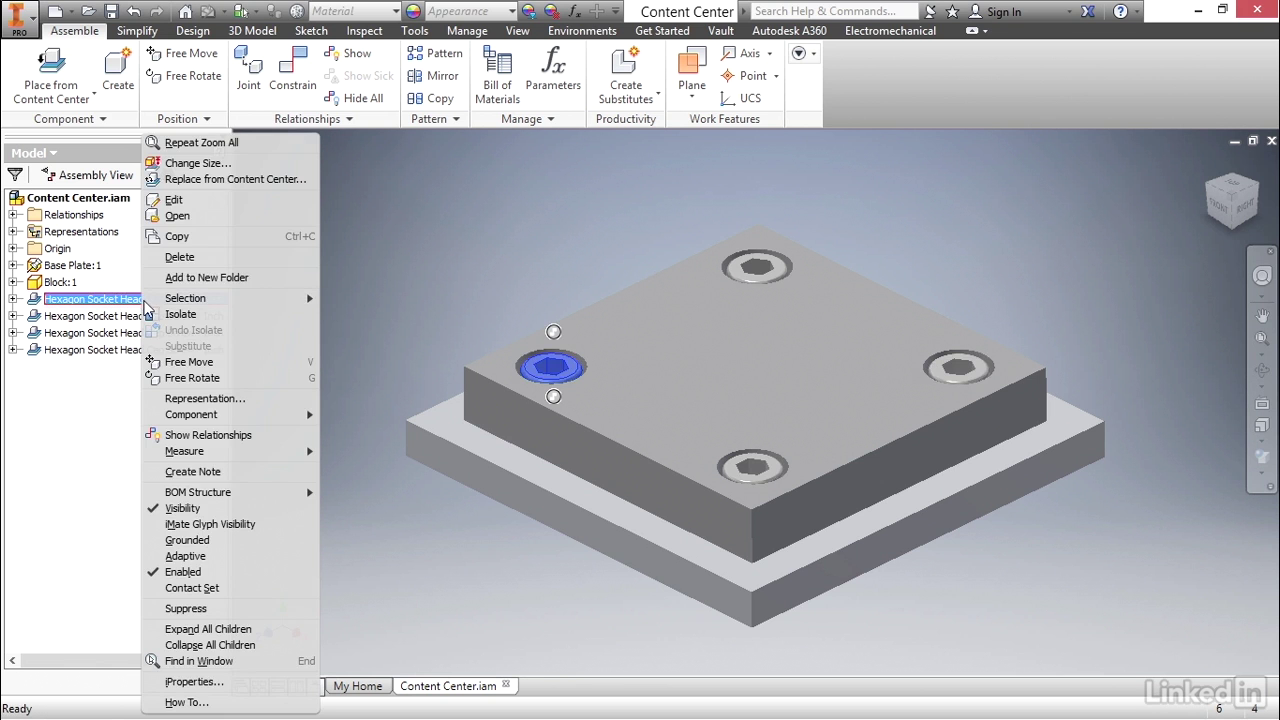
pyautogui.click(182, 163)
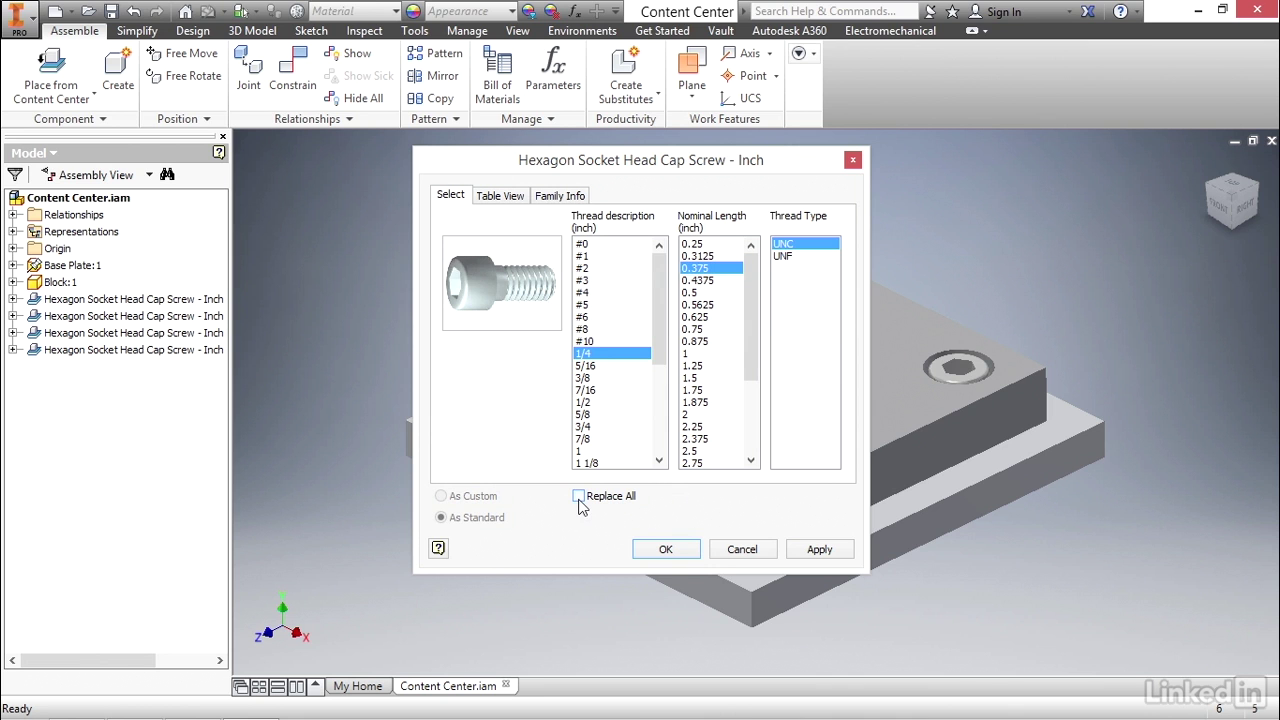
pyautogui.click(742, 550)
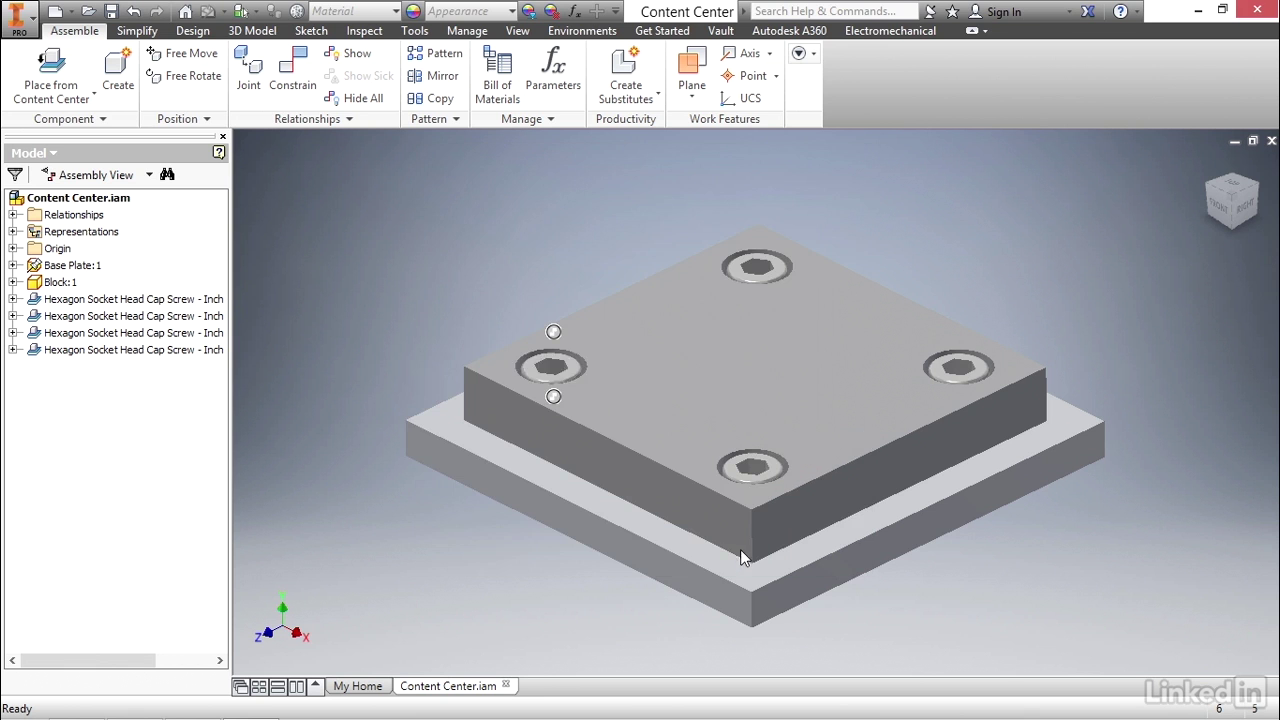
pyautogui.click(484, 572)
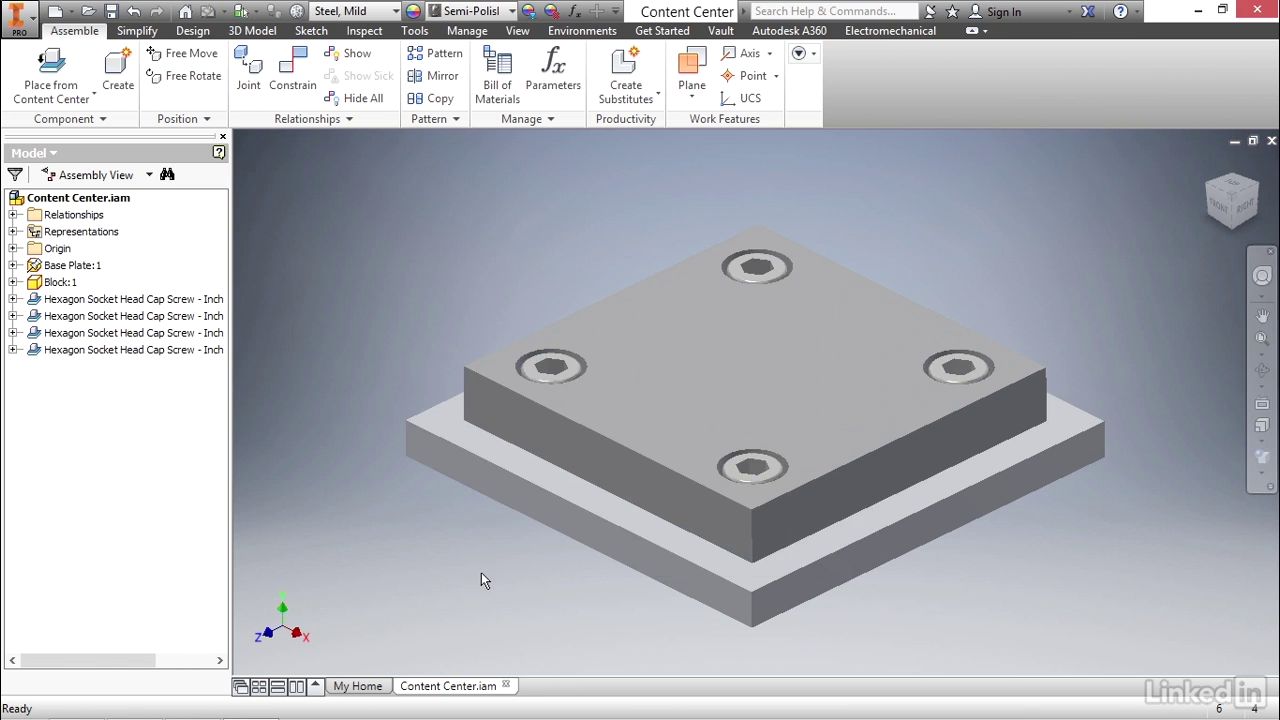